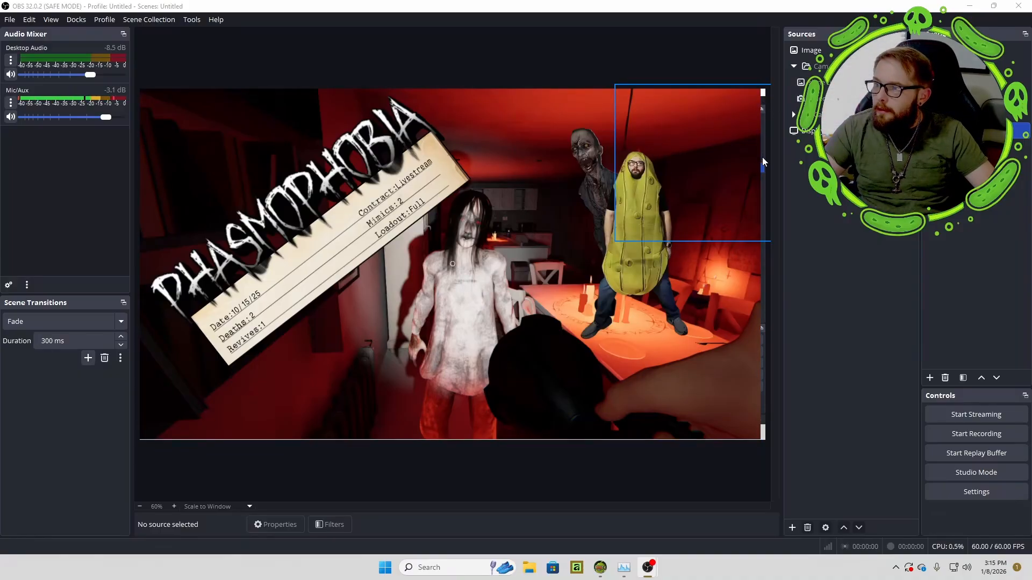
- Stretch the Phasmophobia thumbnail image source so it fills the whole canvas
click(579, 244)
right_click(482, 236)
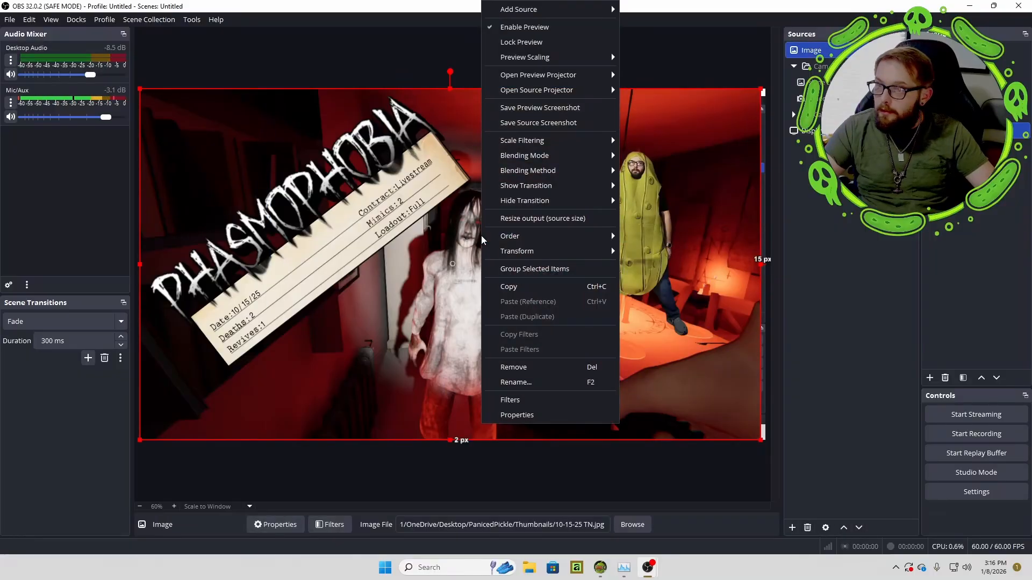
mouse_move(535, 252)
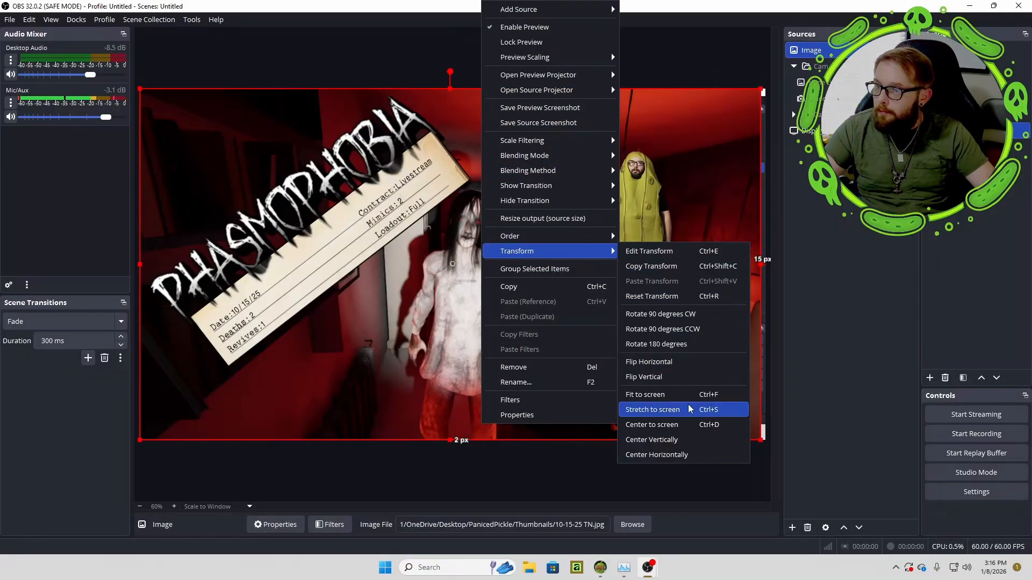
click(685, 411)
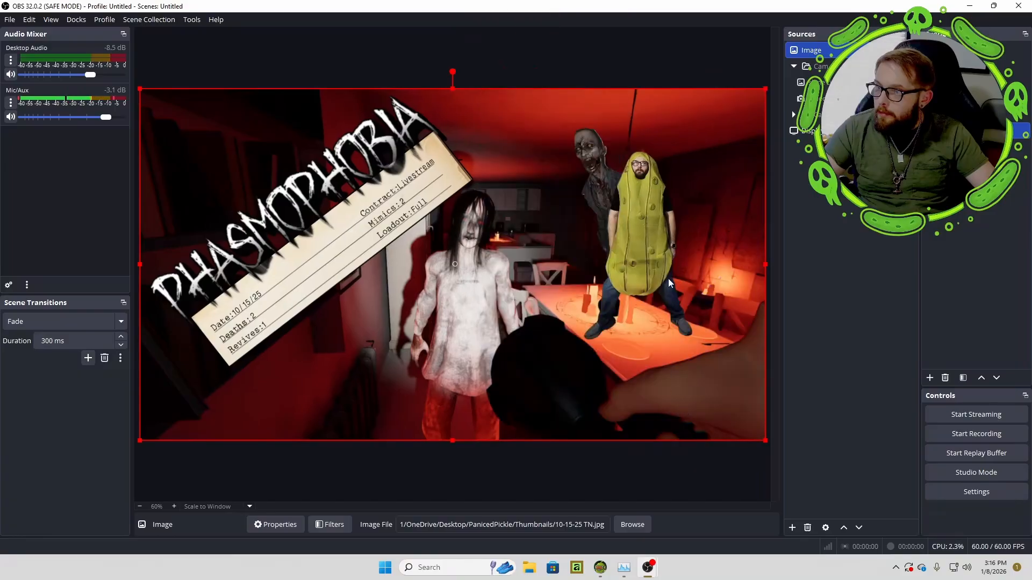
click(601, 51)
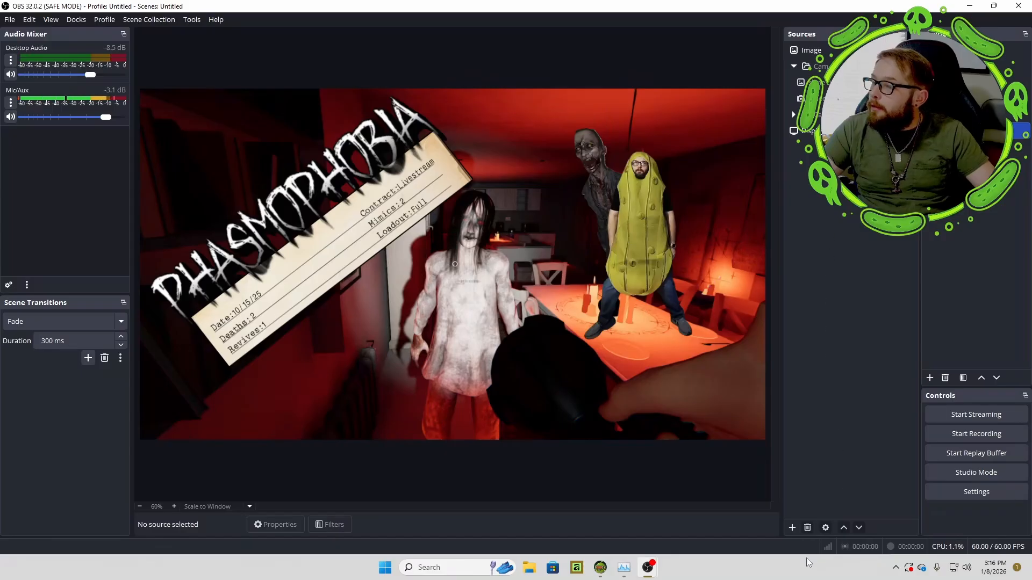
- Add a new media source that plays the local file 7020362_Steamer_Flow_3840x2160.mp4
click(791, 528)
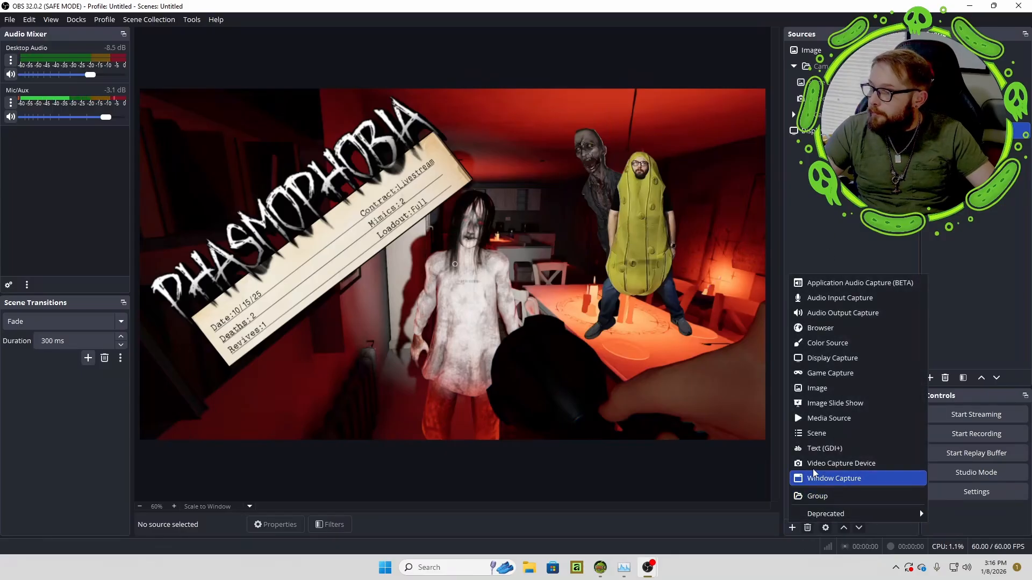
click(839, 418)
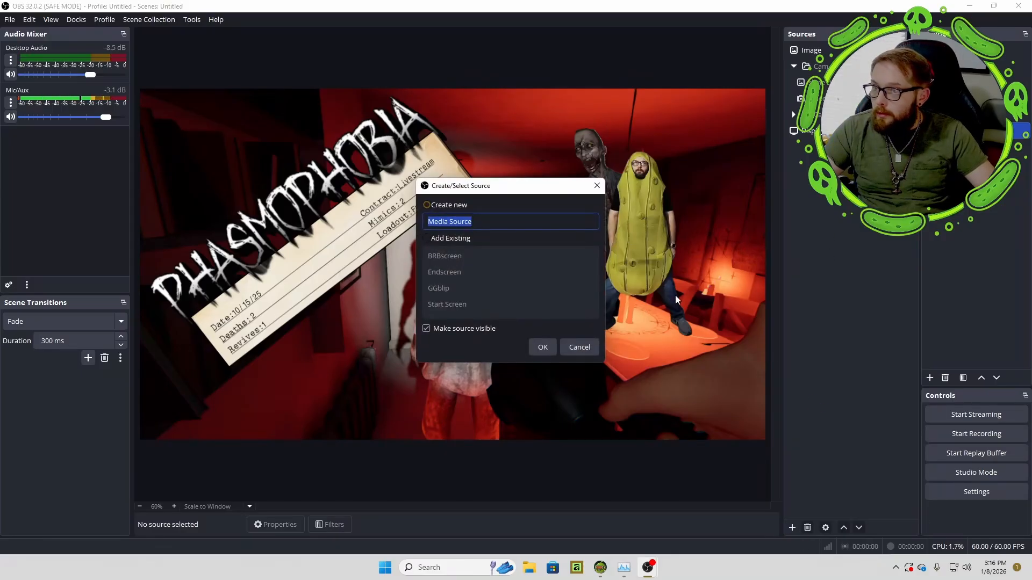
click(542, 347)
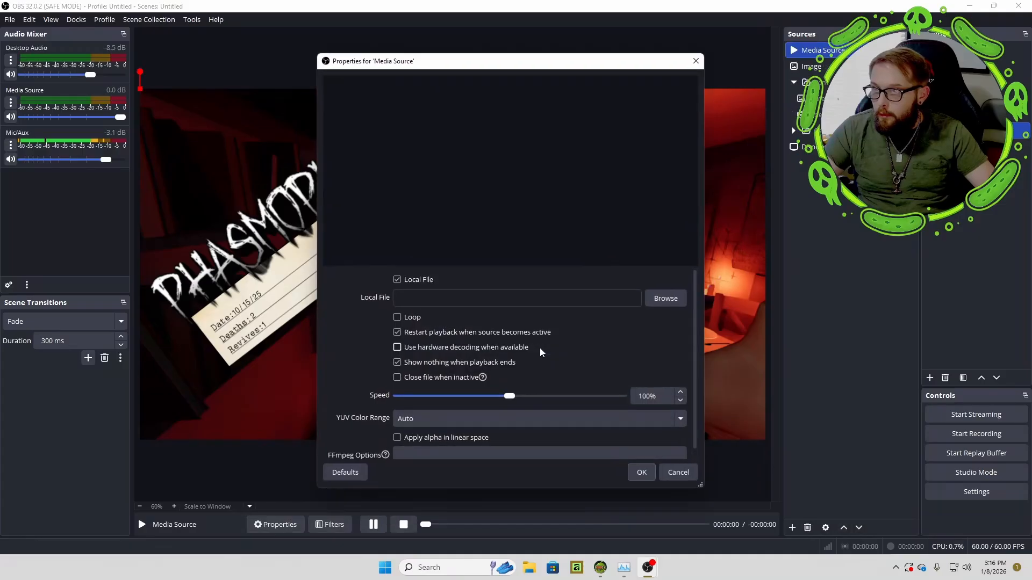
click(663, 299)
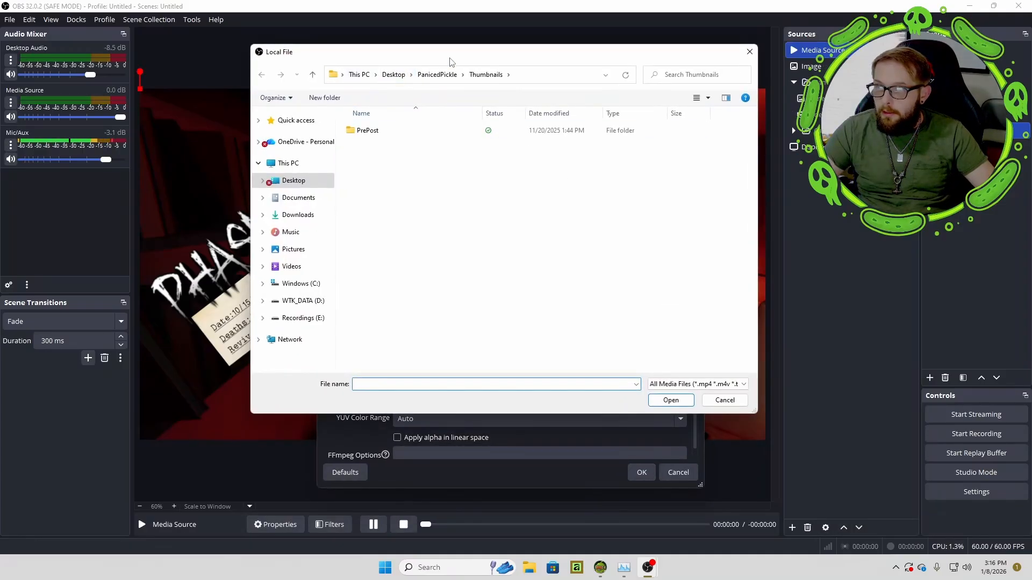
key(Escape)
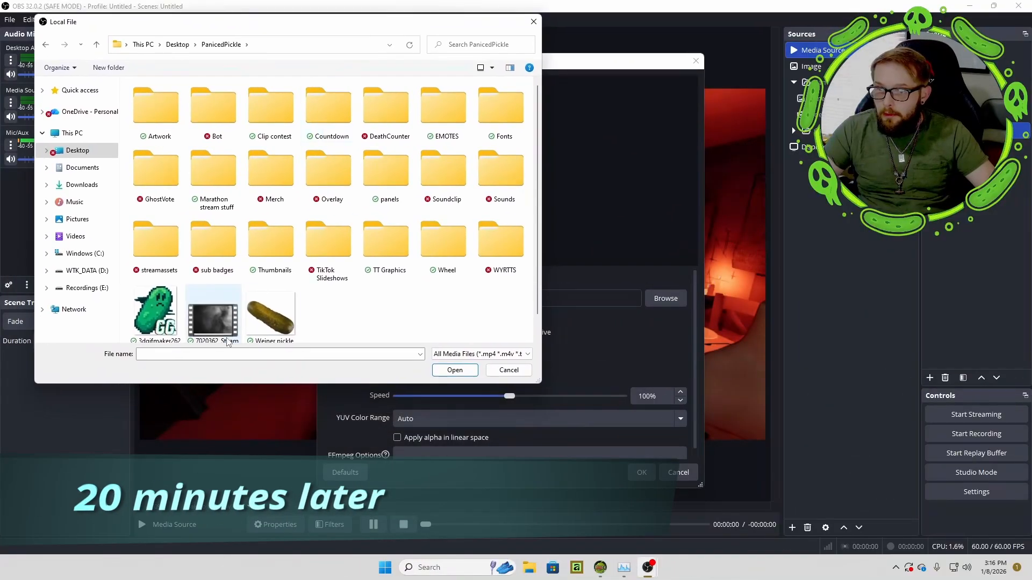
click(228, 338)
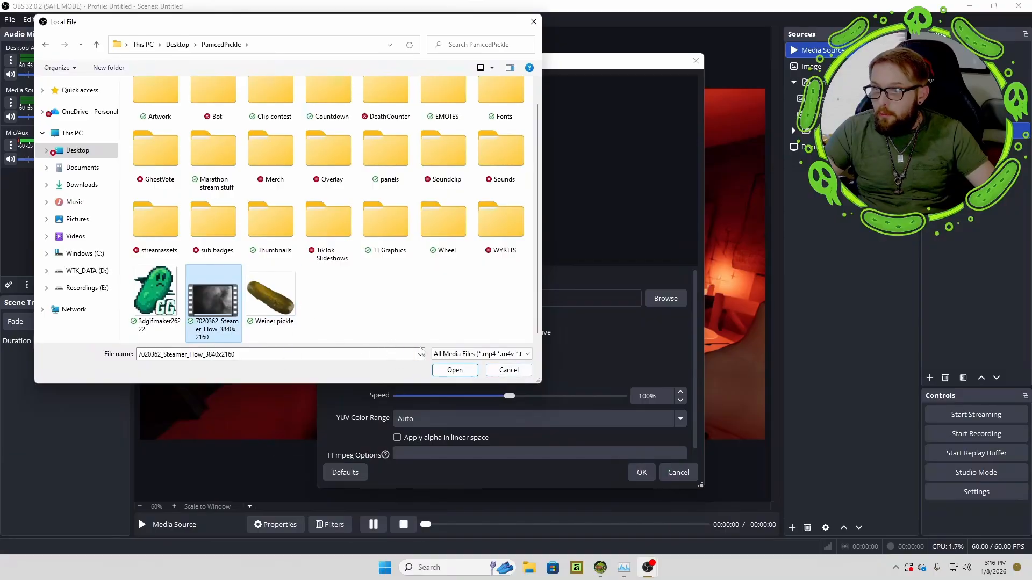
click(454, 371)
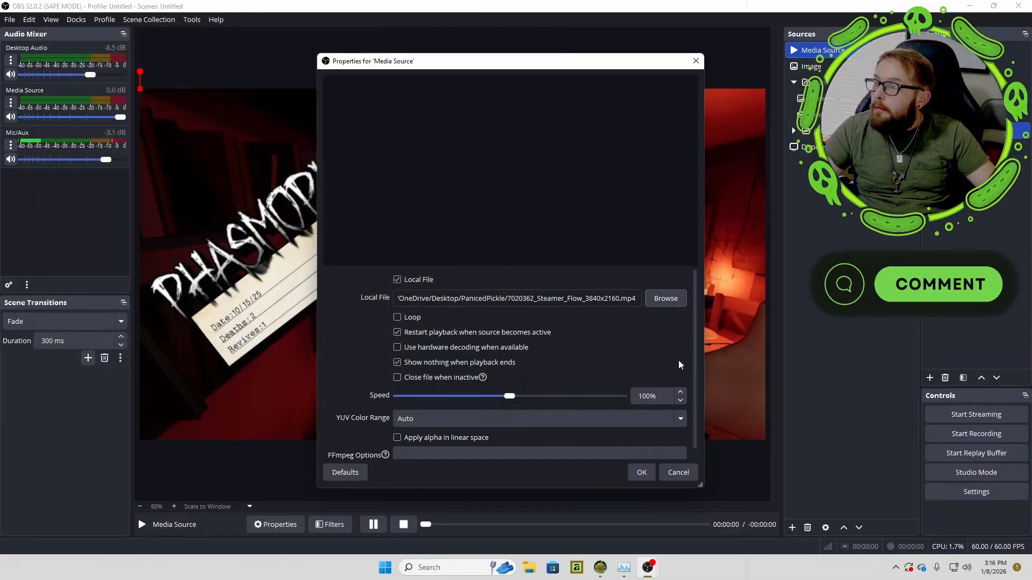
click(640, 476)
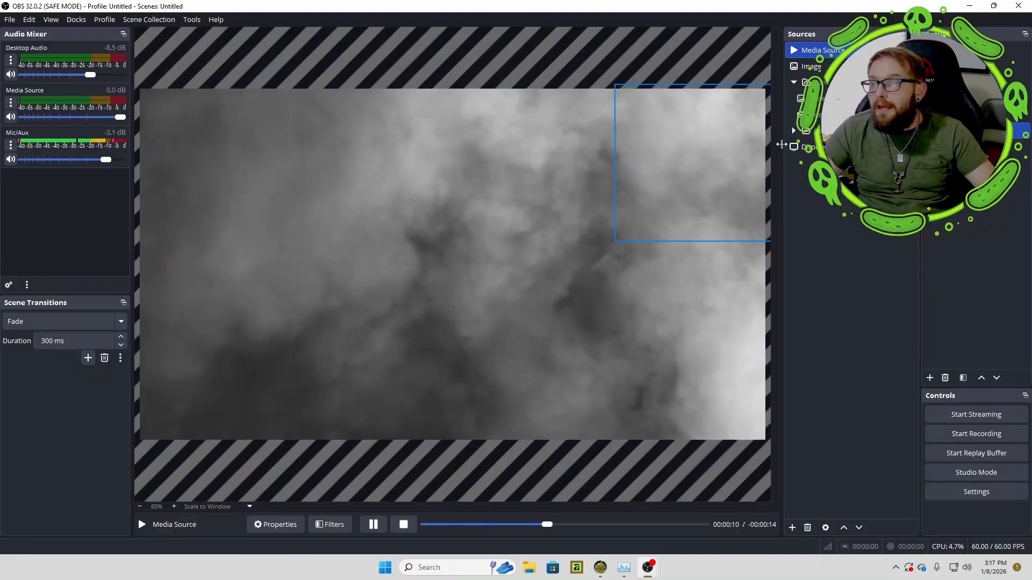
- Turn on looping in the smoke video media source's properties
right_click(846, 55)
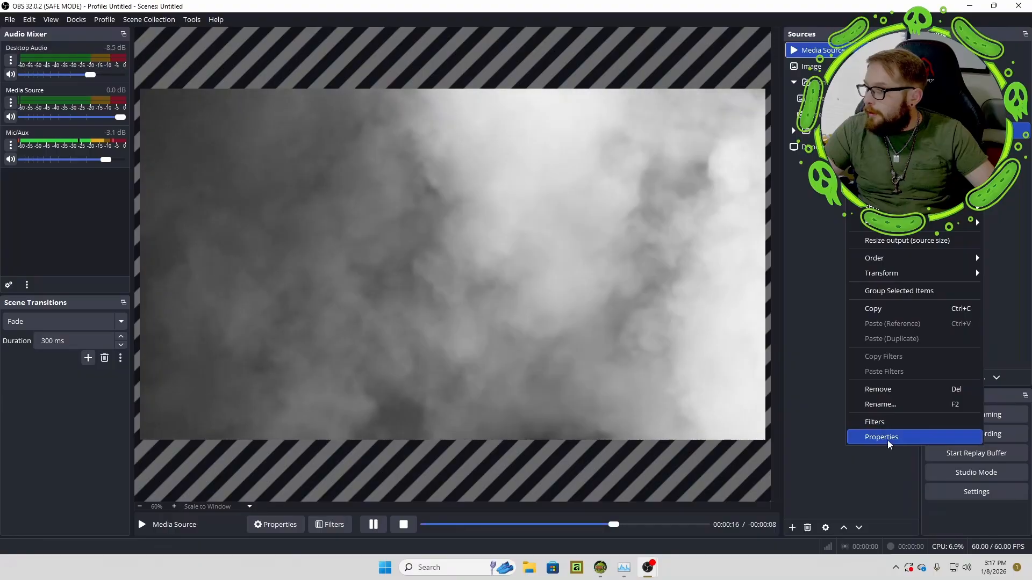
click(888, 439)
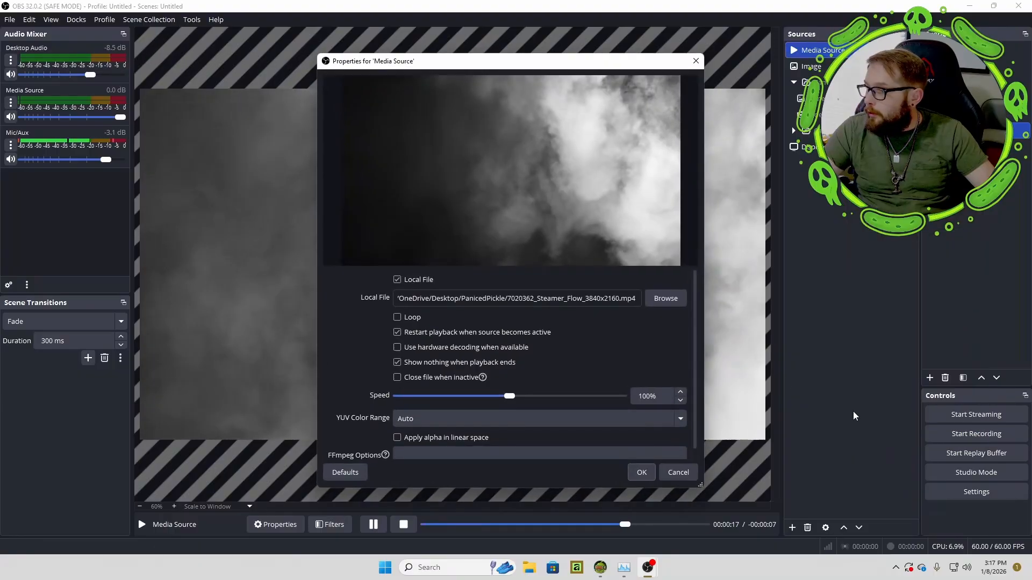
click(399, 316)
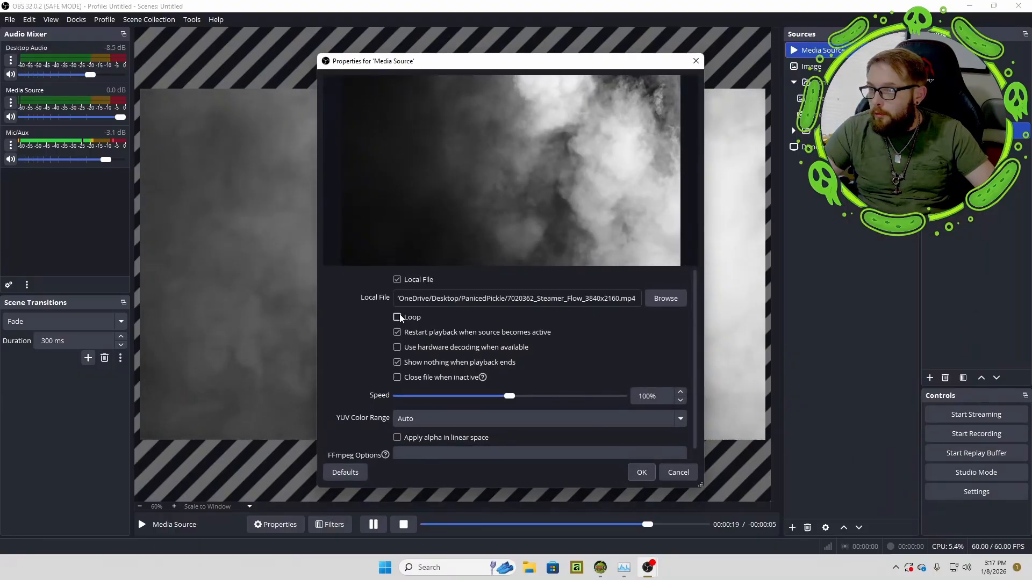
click(642, 473)
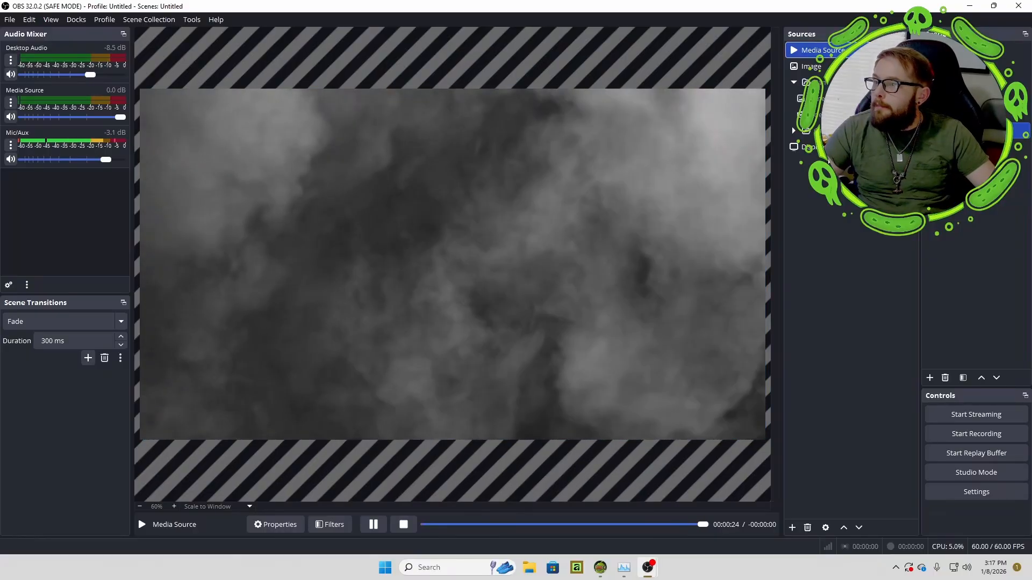
- Add a Color Correction effect filter with the default name to the smoke media source
right_click(839, 147)
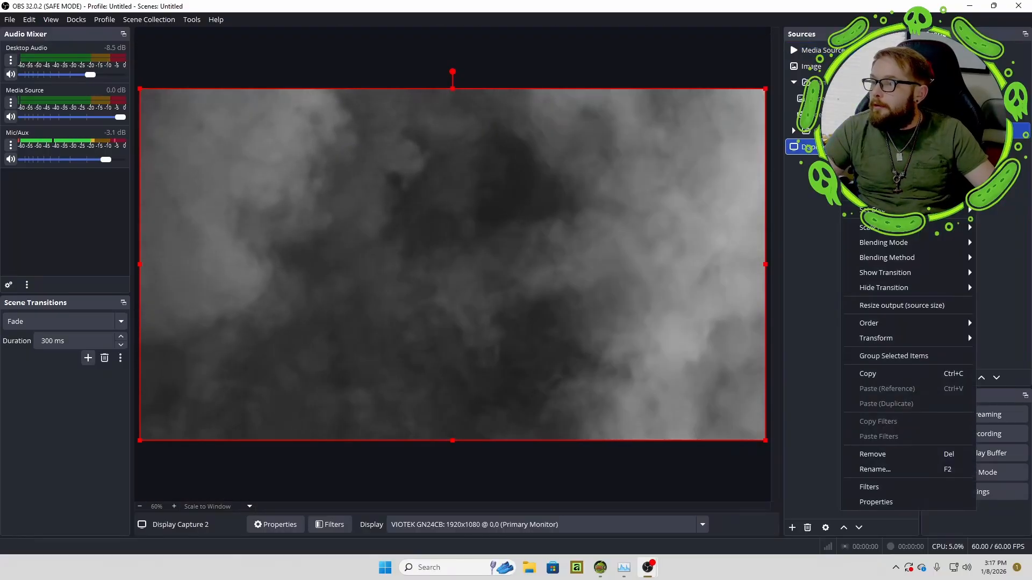
click(804, 196)
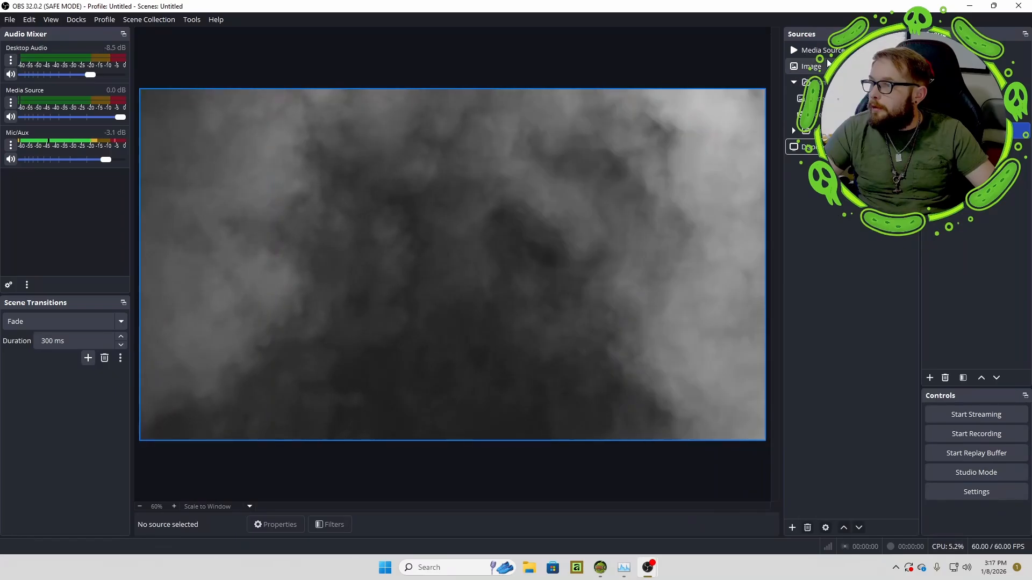
click(825, 53)
right_click(825, 53)
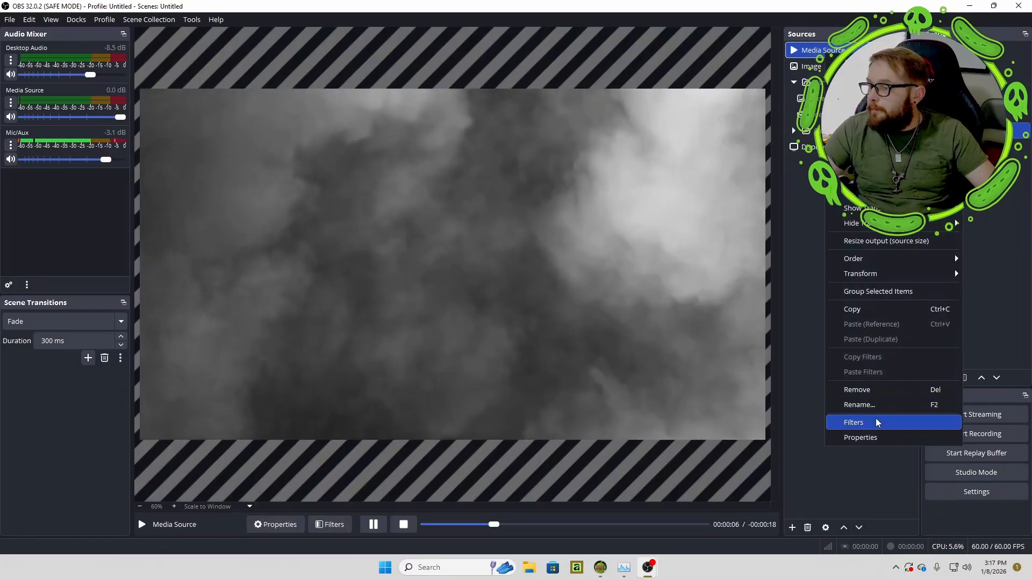
click(877, 423)
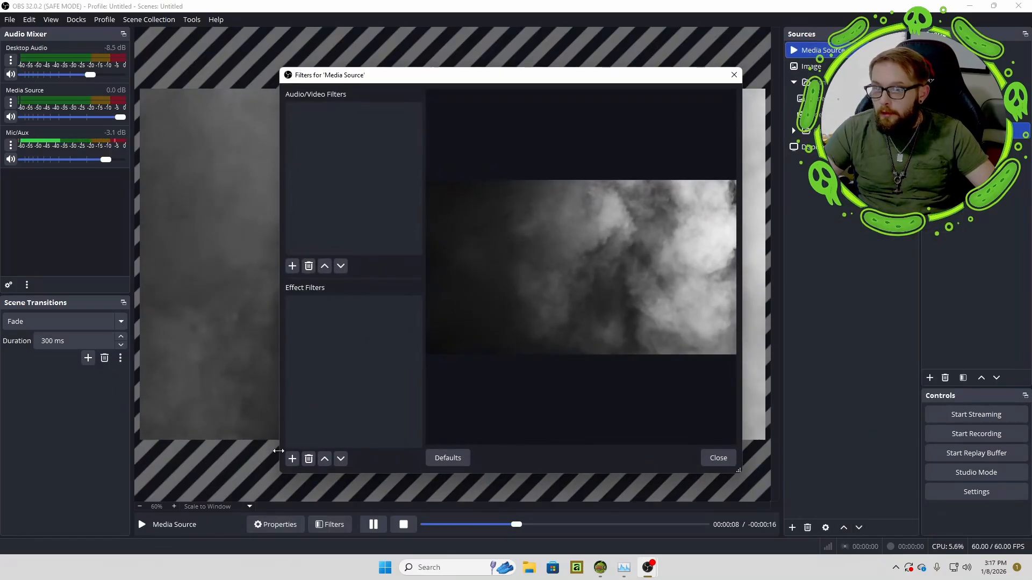
click(292, 459)
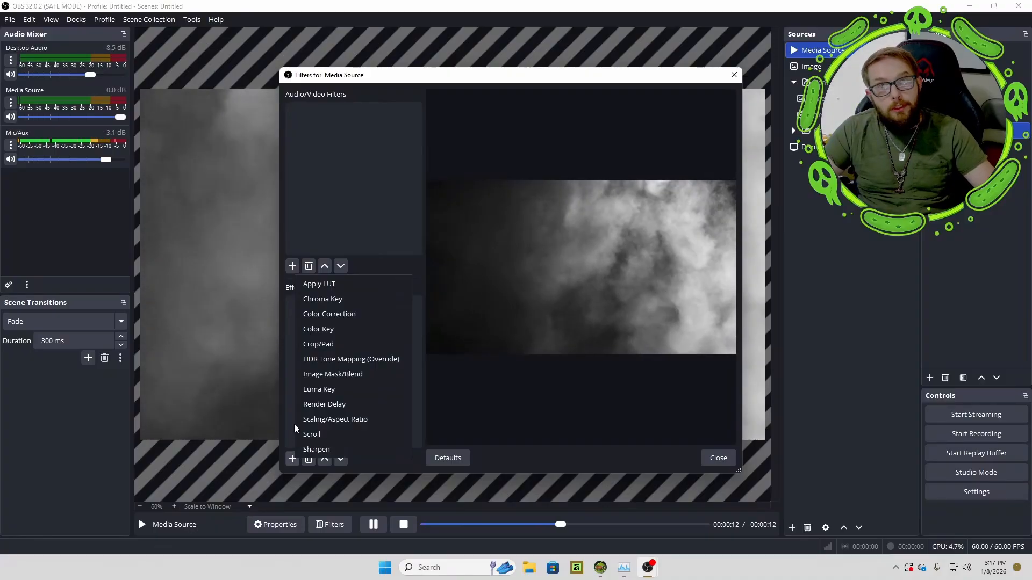
click(344, 314)
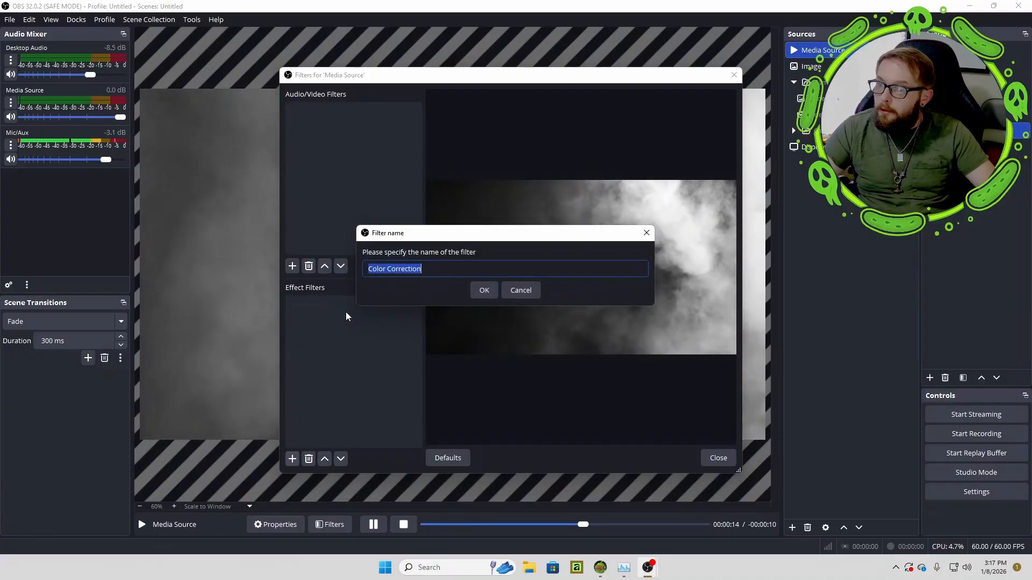
click(478, 290)
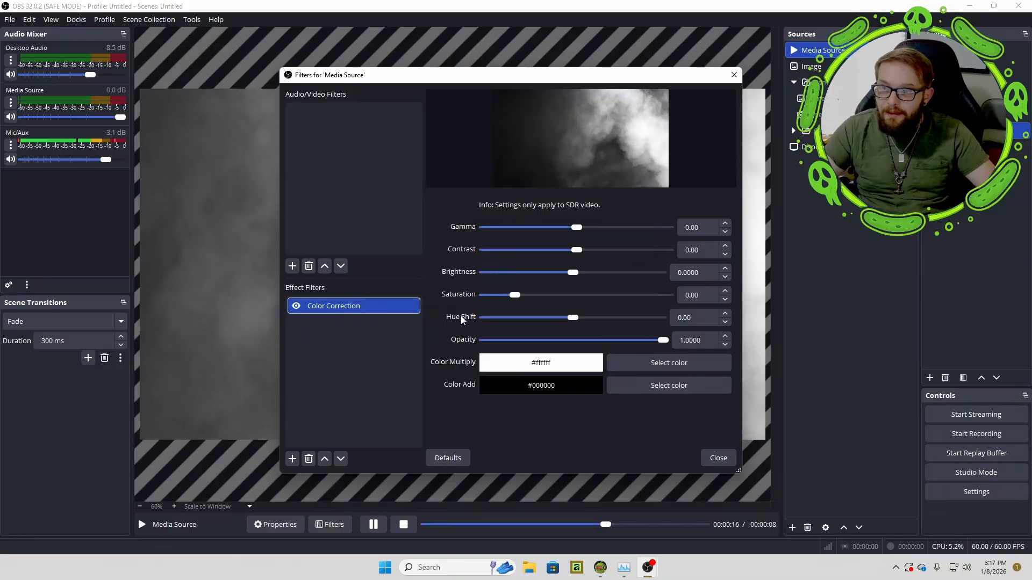
- In the Color Correction filter, lower the opacity to 0.7297 and set Color Multiply to red #ff0202
drag(594, 75, 168, 89)
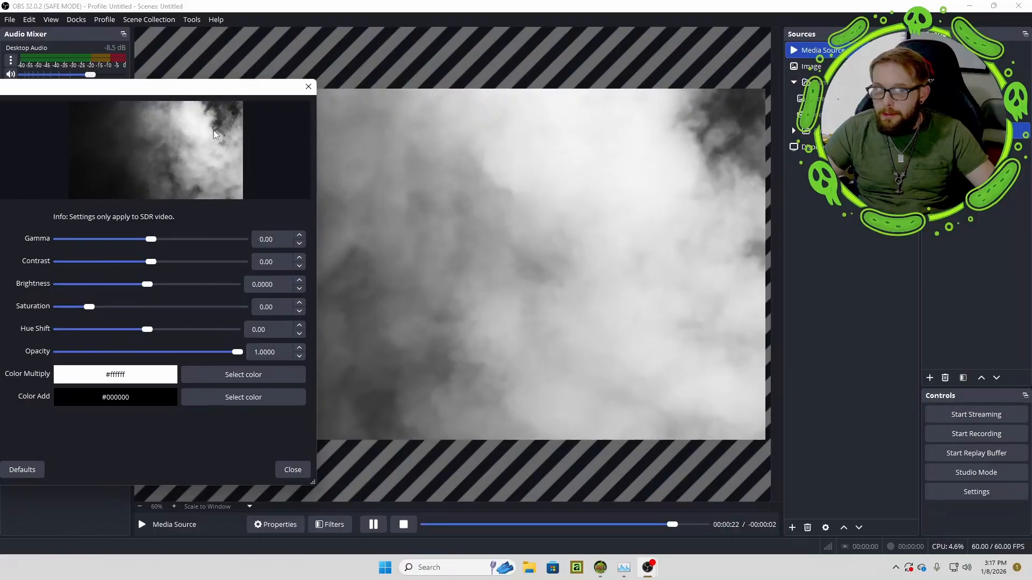
drag(241, 353, 193, 351)
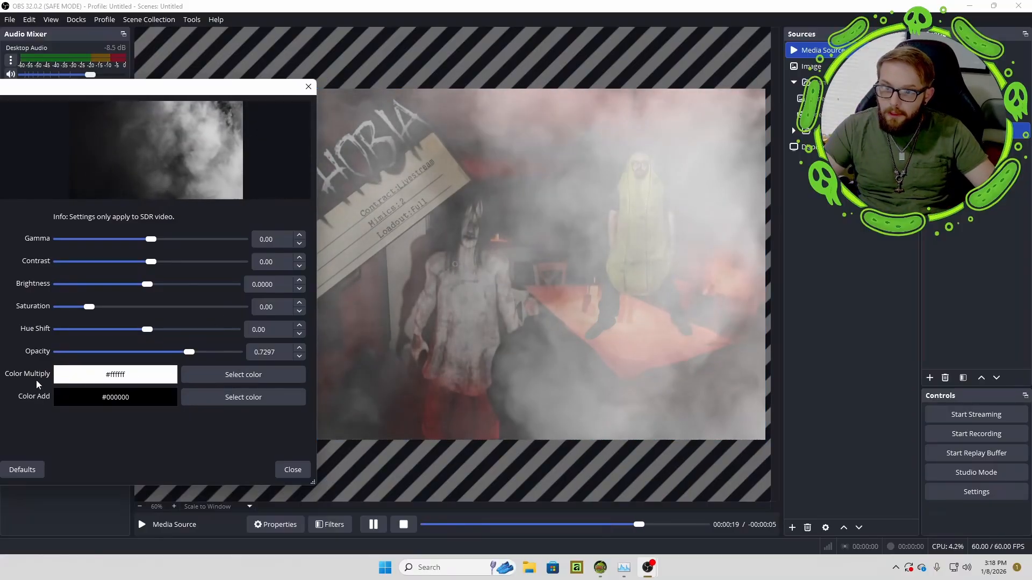
click(259, 376)
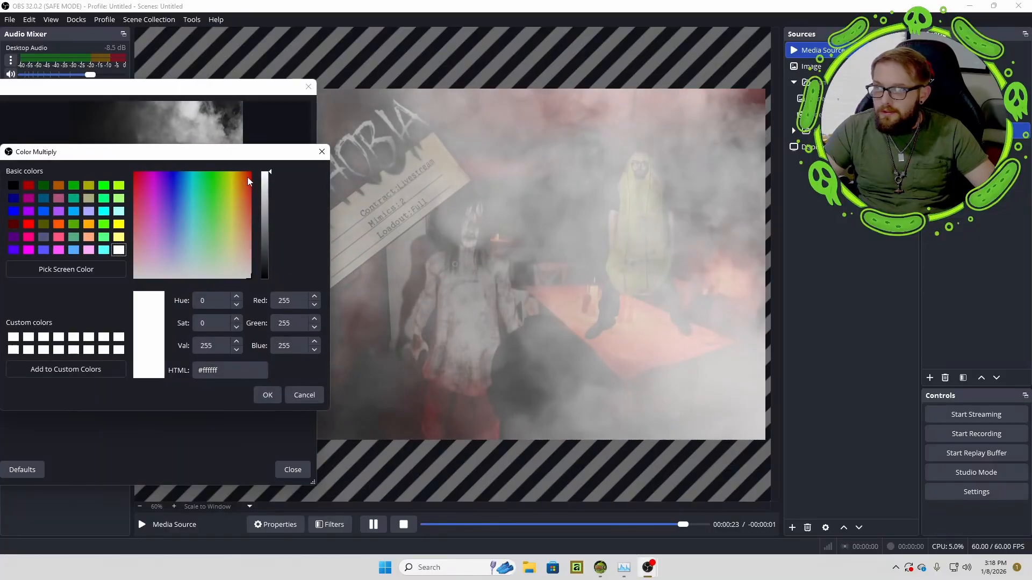
click(247, 176)
drag(248, 176, 250, 172)
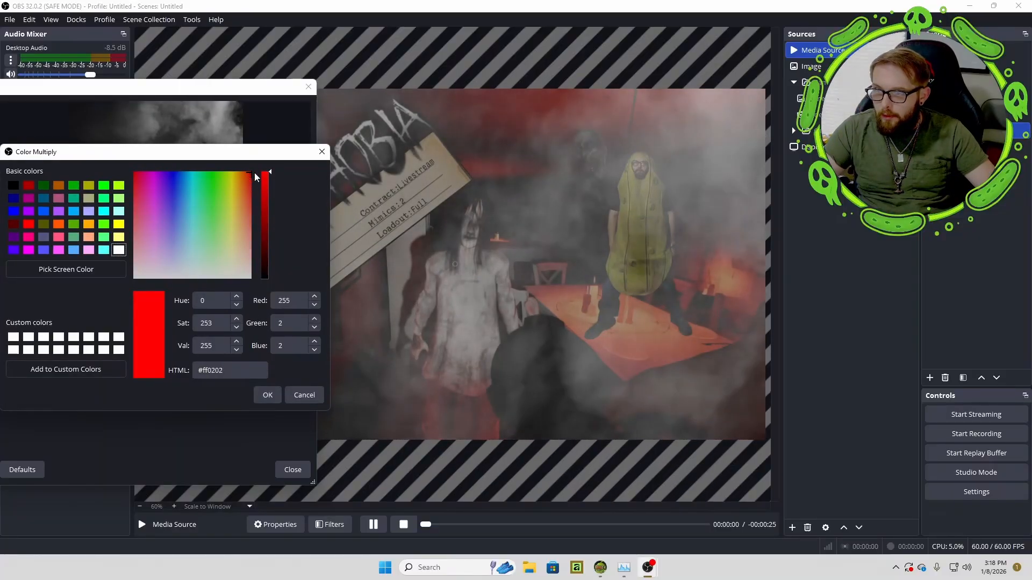
click(268, 395)
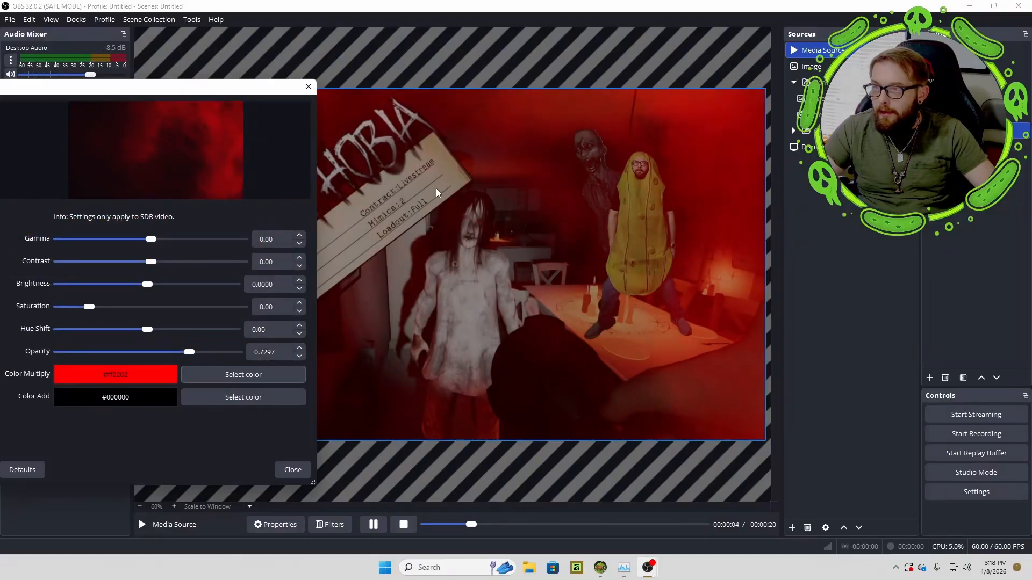
click(297, 476)
click(834, 267)
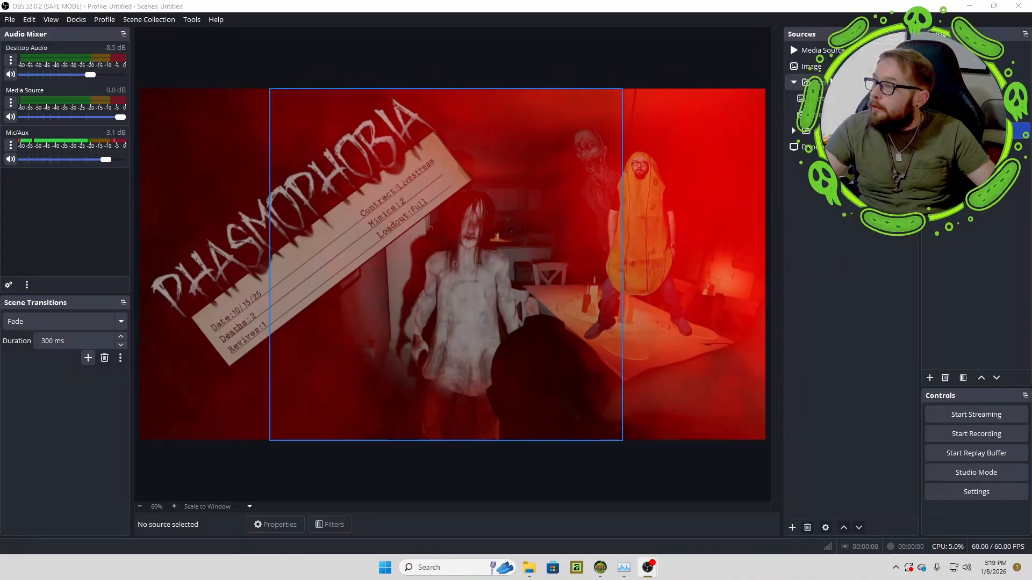
- Remove both the smoke media source and the thumbnail image source from the scene
click(812, 66)
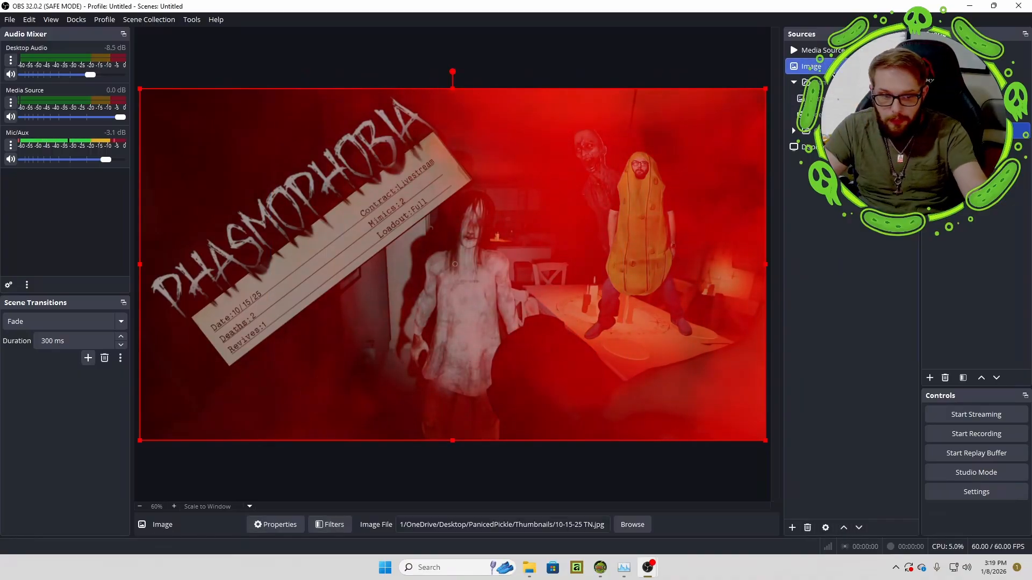
ctrl+click(835, 54)
right_click(835, 54)
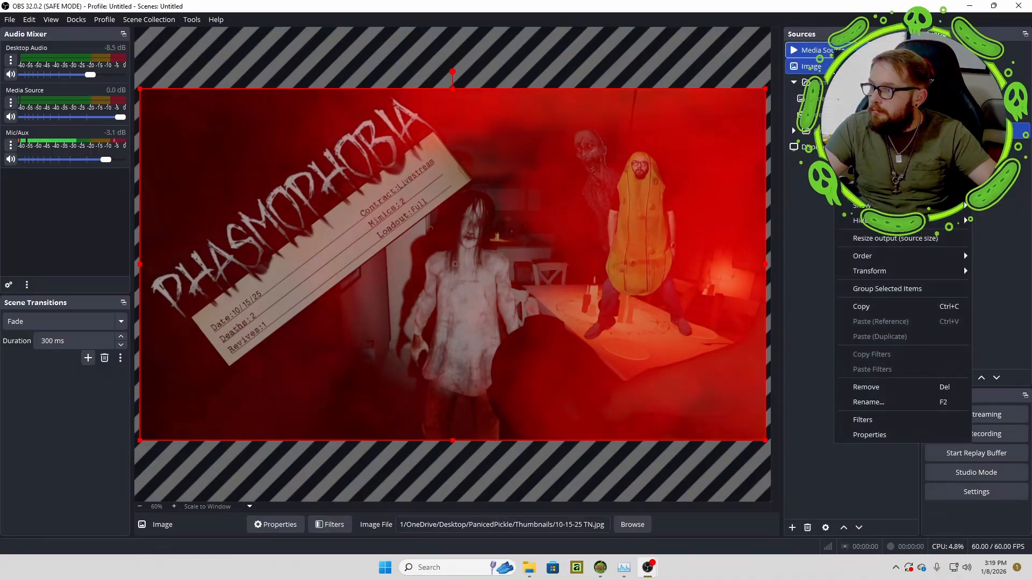
click(876, 388)
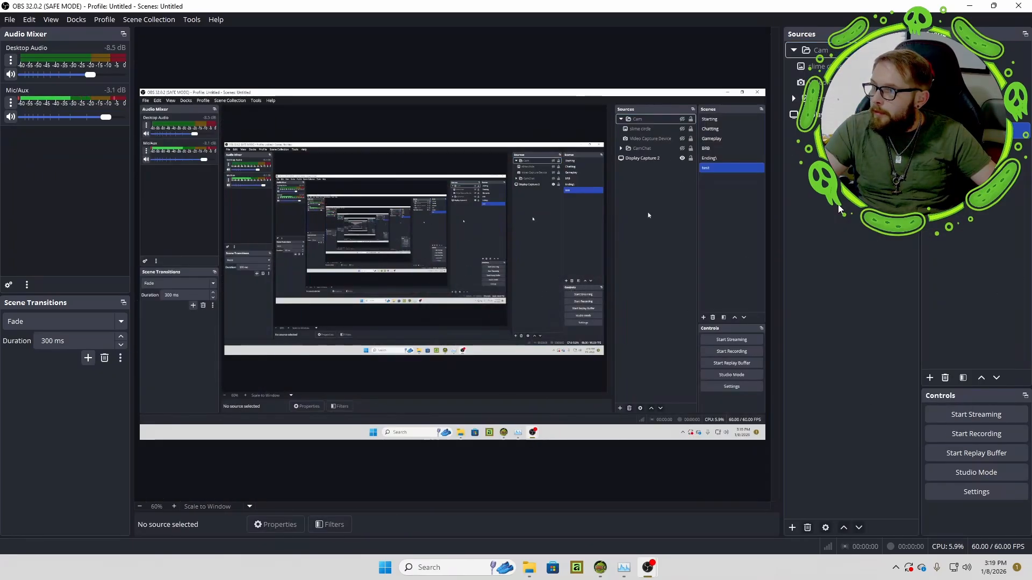
click(791, 528)
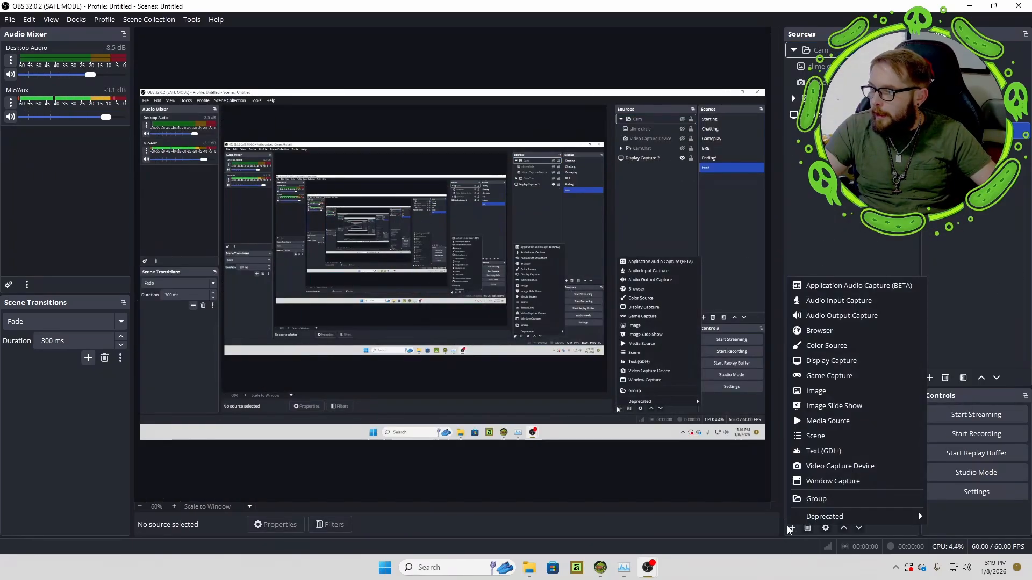
click(806, 431)
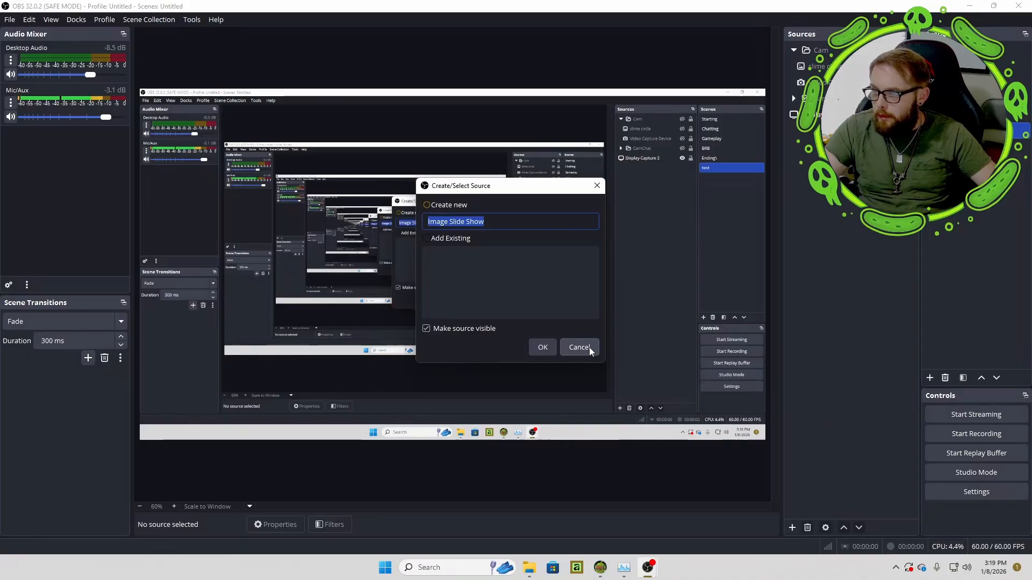
click(579, 347)
click(792, 528)
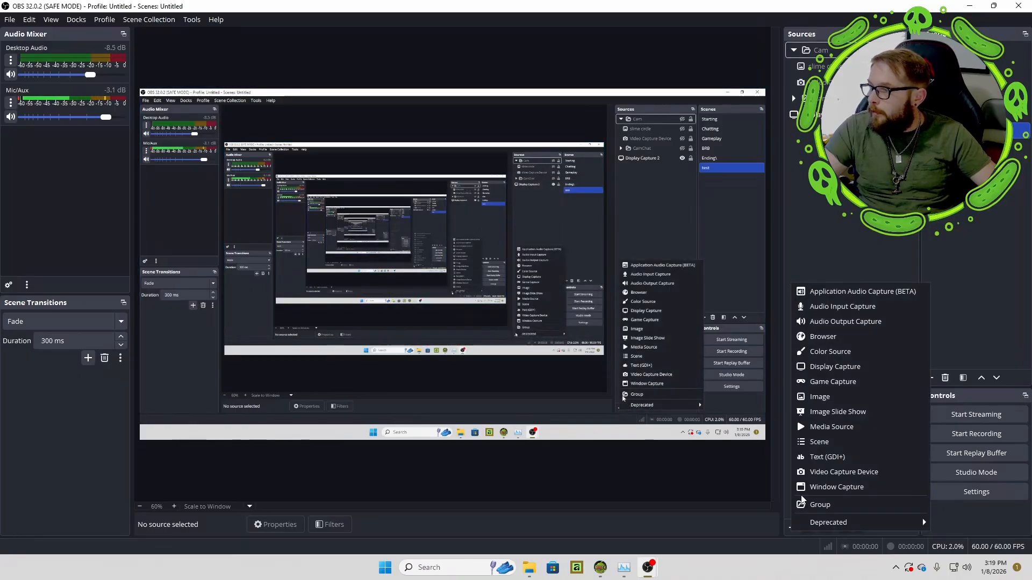
click(821, 428)
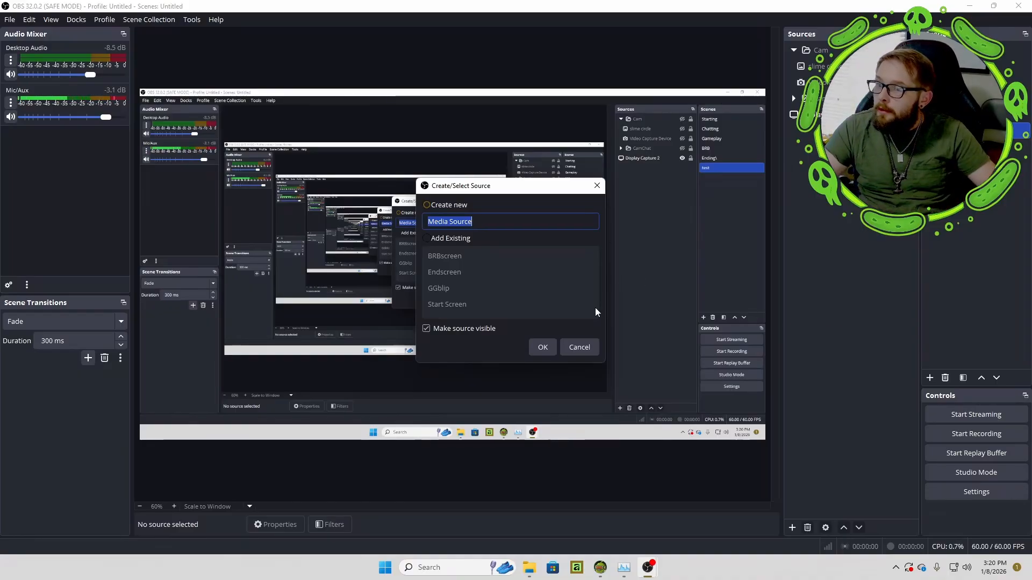
click(541, 352)
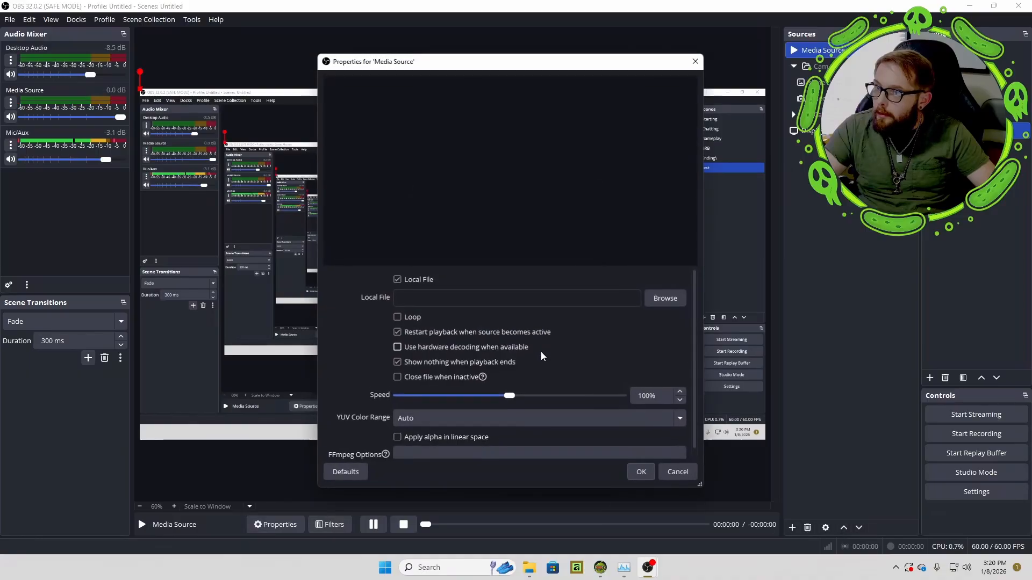
click(666, 299)
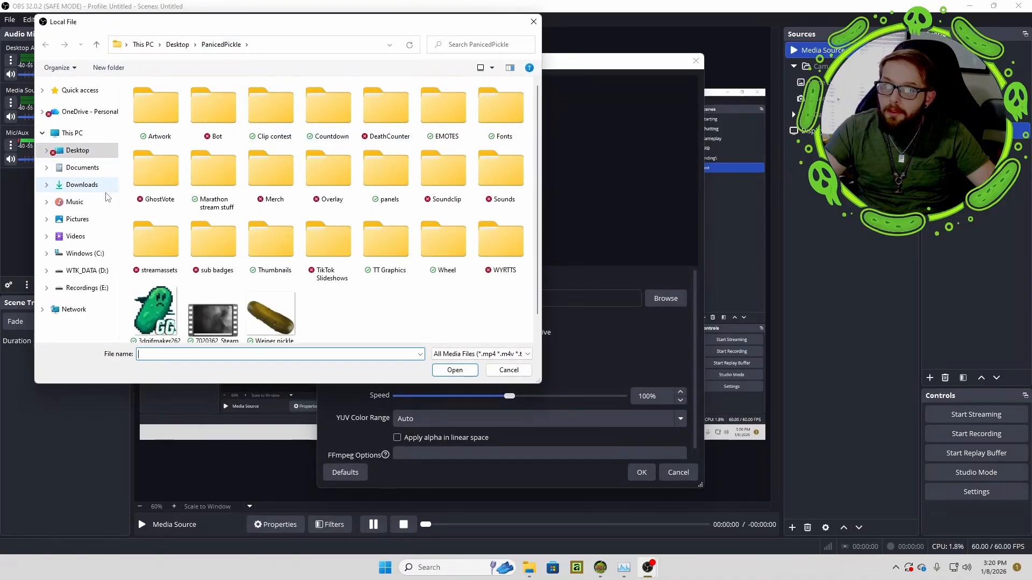
drag(258, 28, 0, 29)
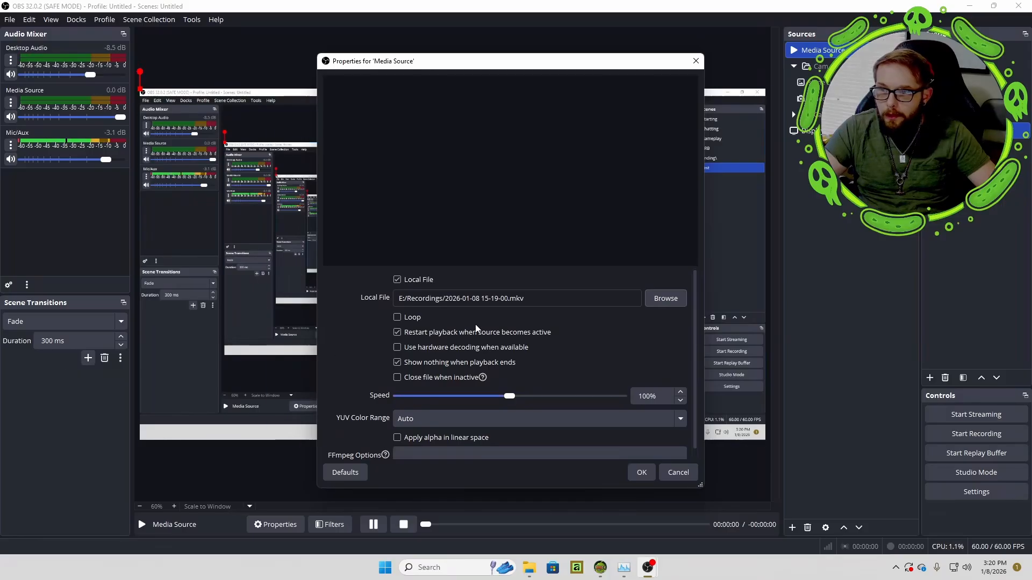
click(635, 474)
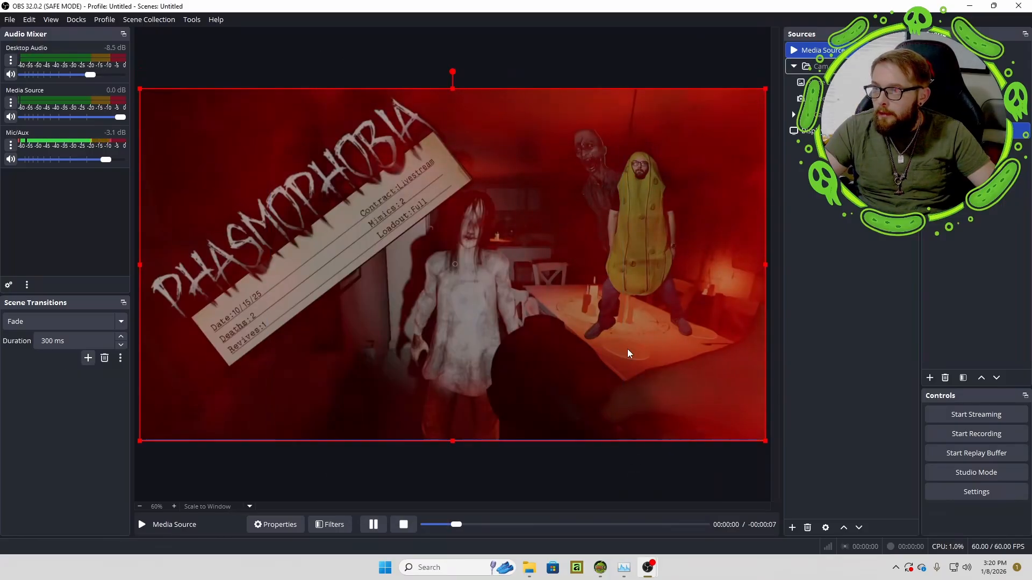
click(844, 356)
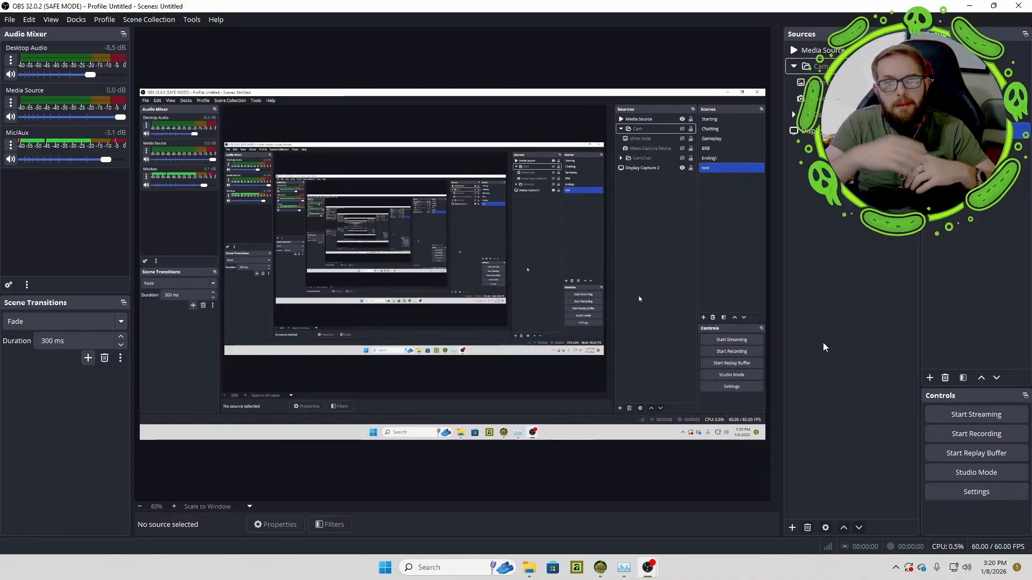
- Review the playback settings in the media source's properties and accept them
click(866, 65)
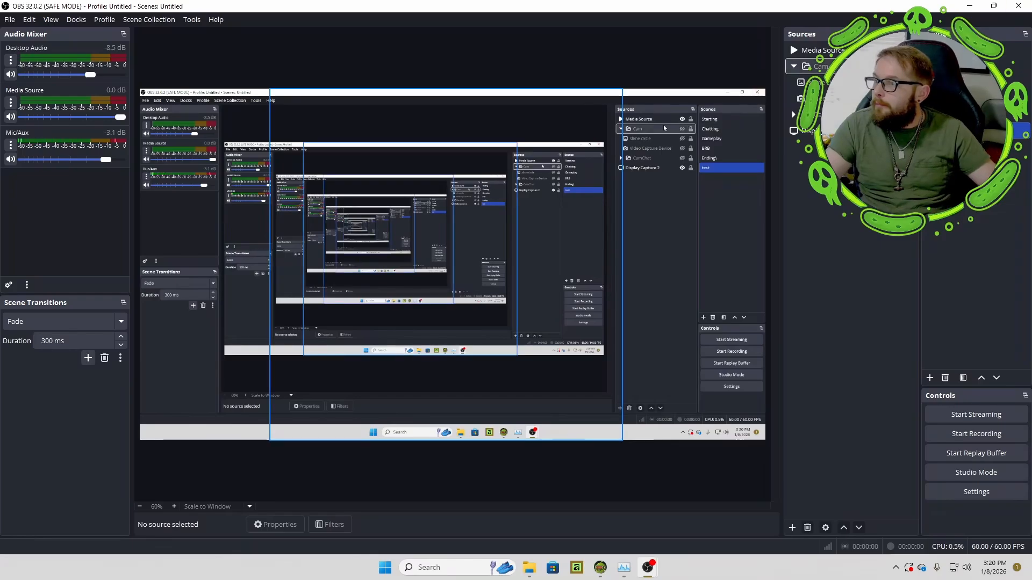
click(866, 51)
right_click(866, 51)
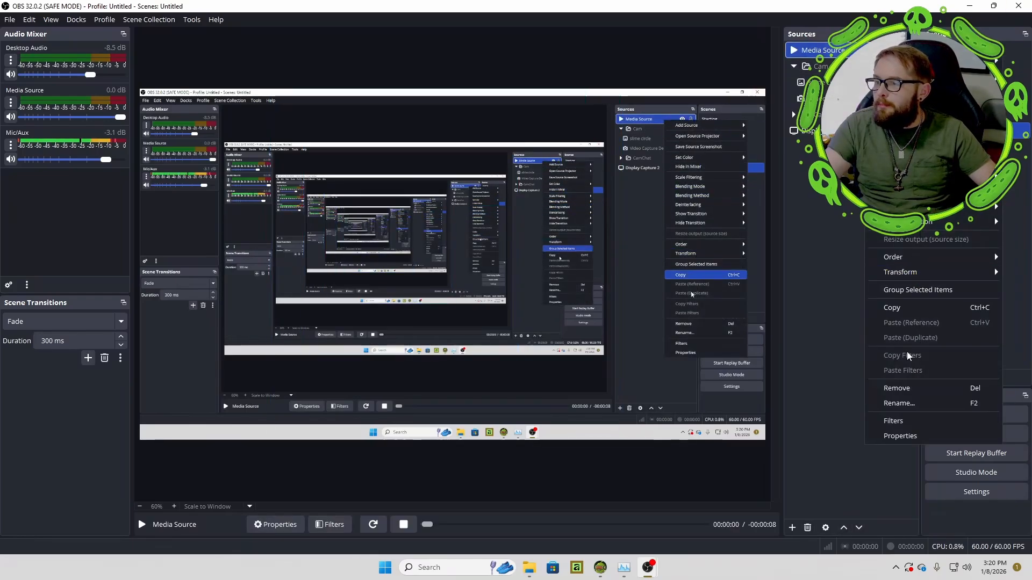
click(908, 434)
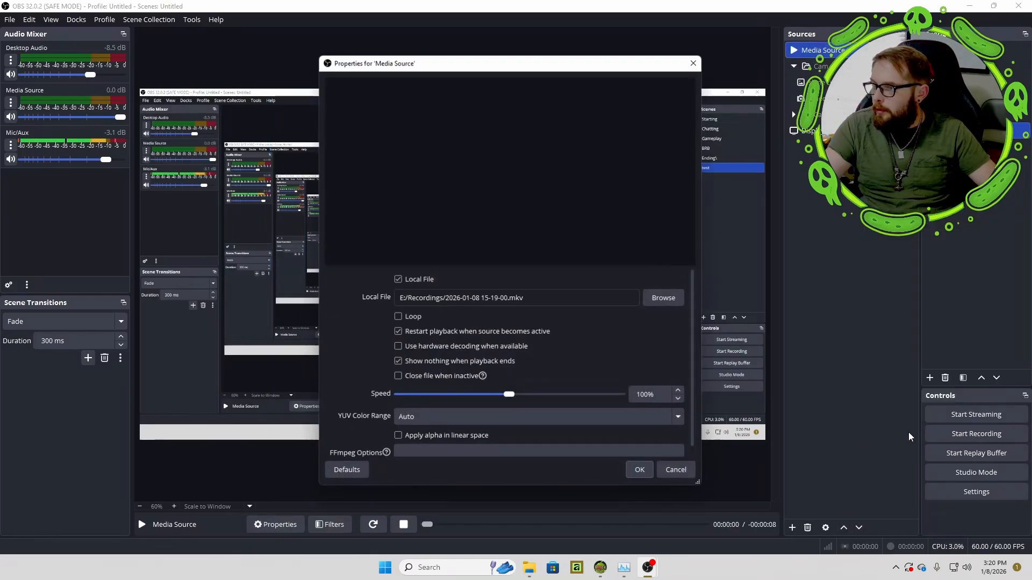
click(641, 473)
click(386, 49)
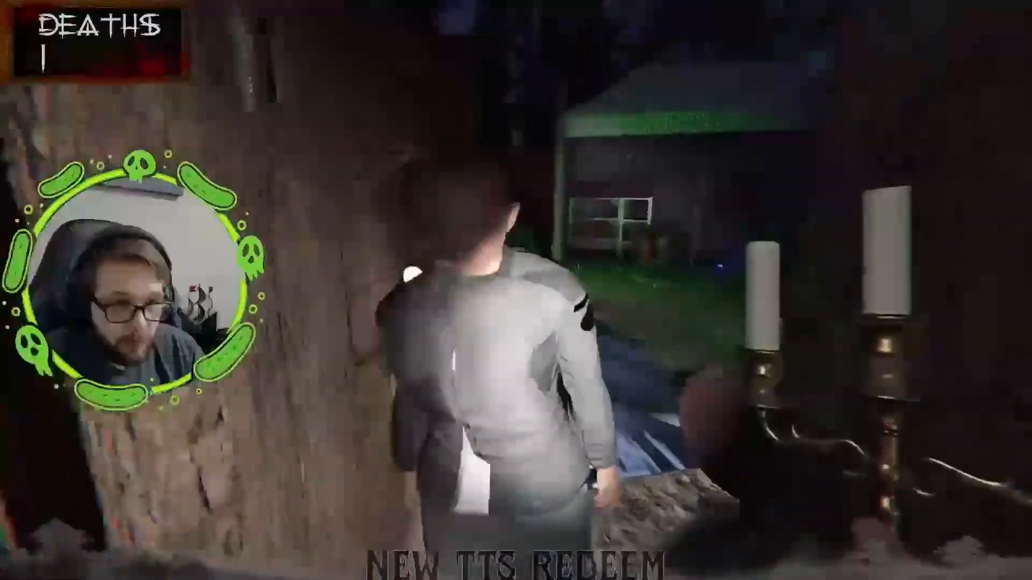
key(w)
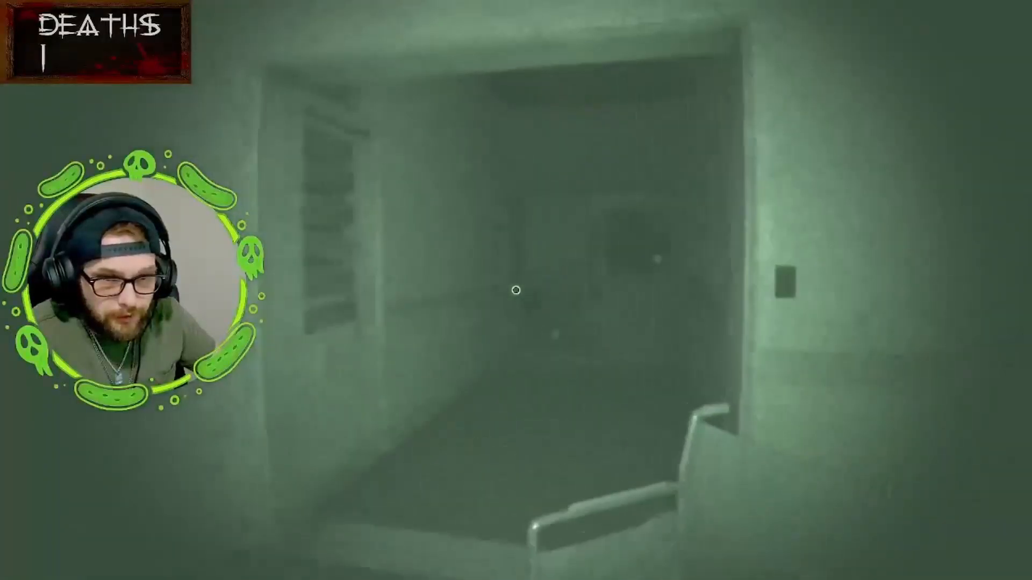
key(w)
key(w)
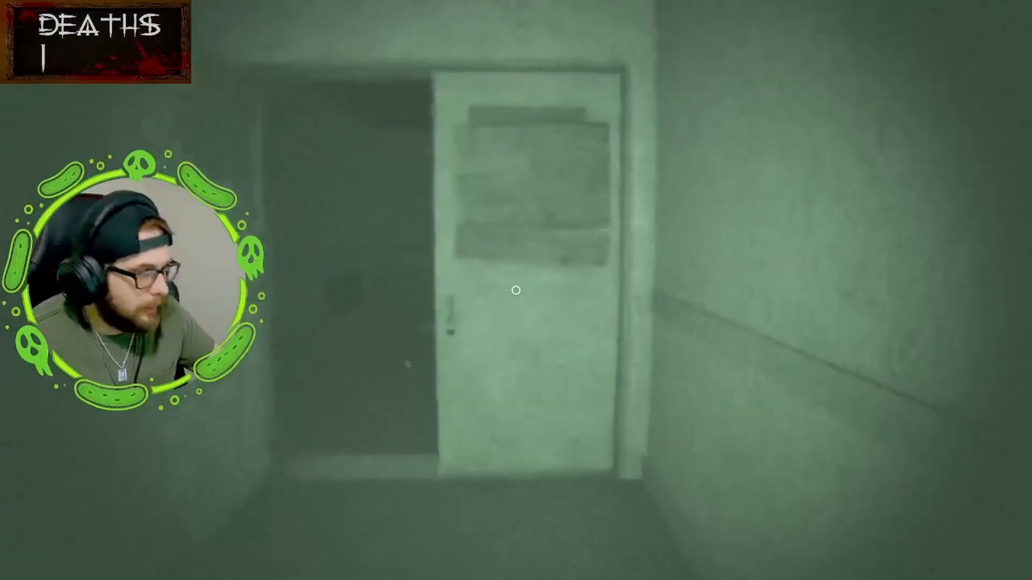
key(f)
key(w)
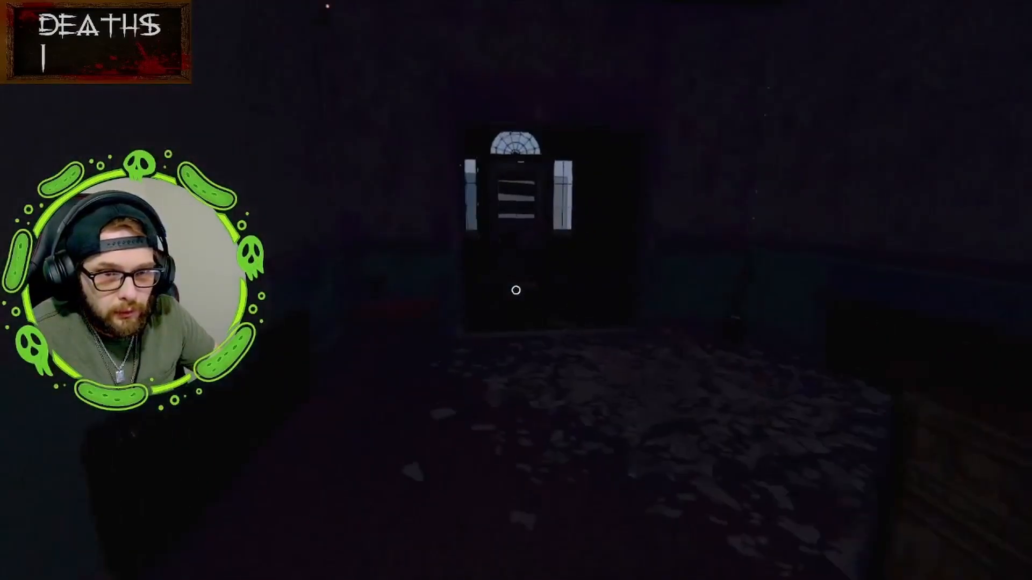